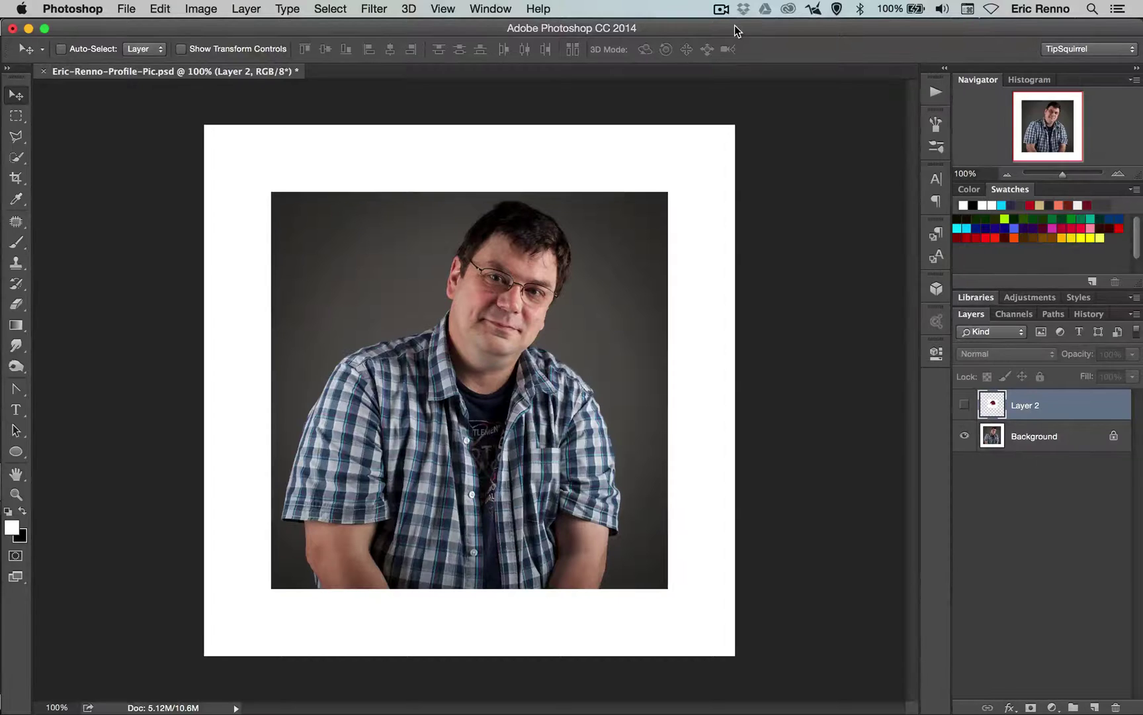
Step: Turn on Layer 2's visibility so the Santa hat shows over the portrait
click(964, 405)
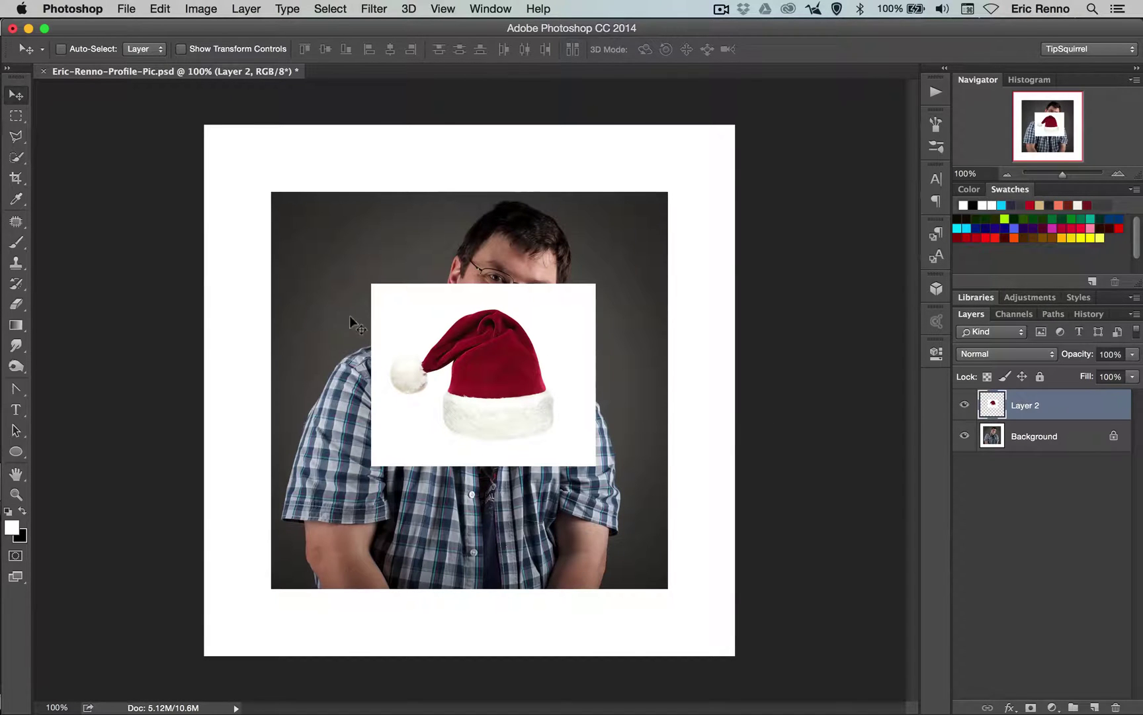
click(338, 14)
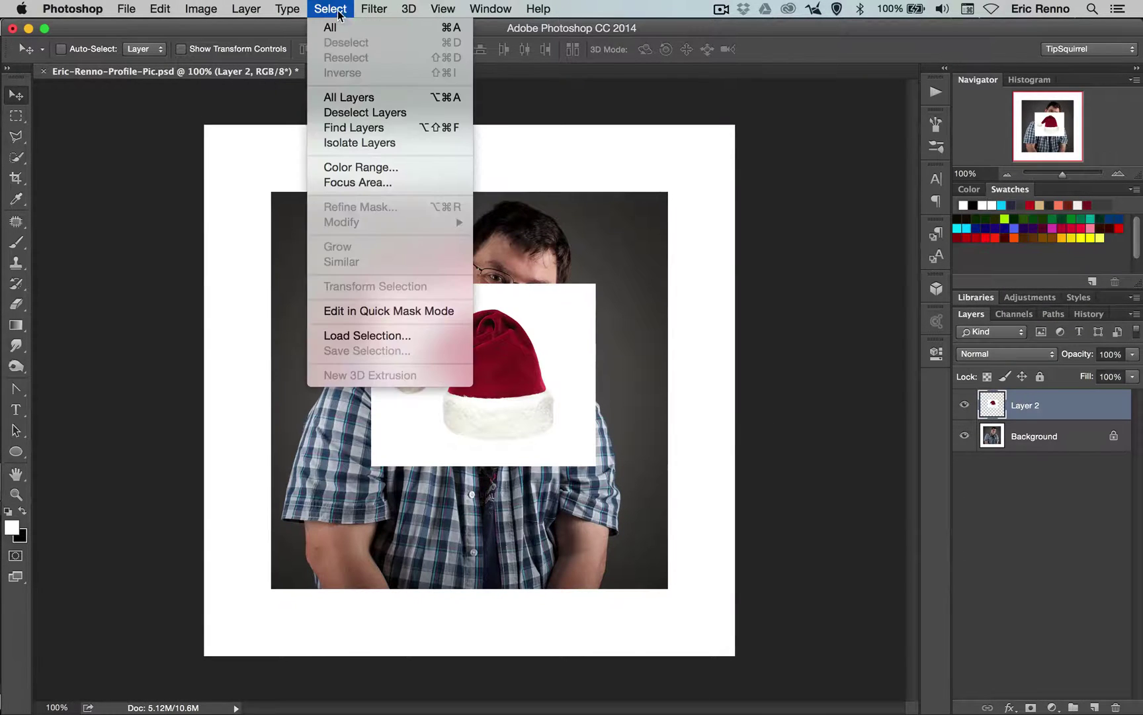
click(357, 164)
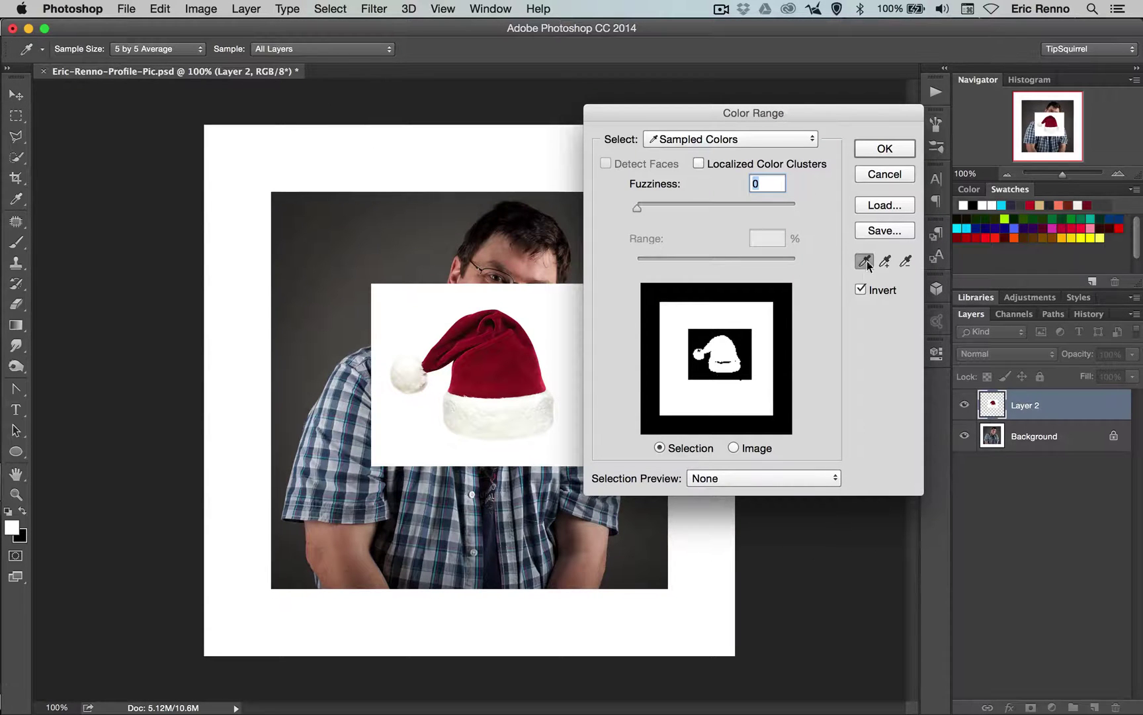
click(861, 291)
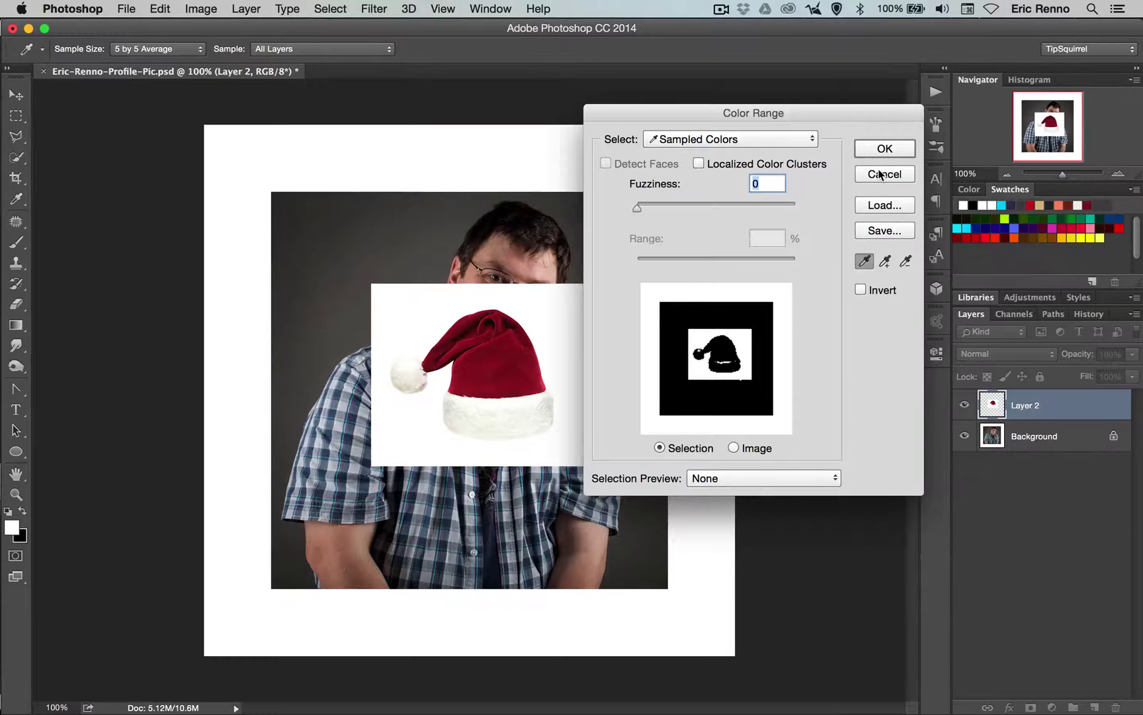
click(880, 149)
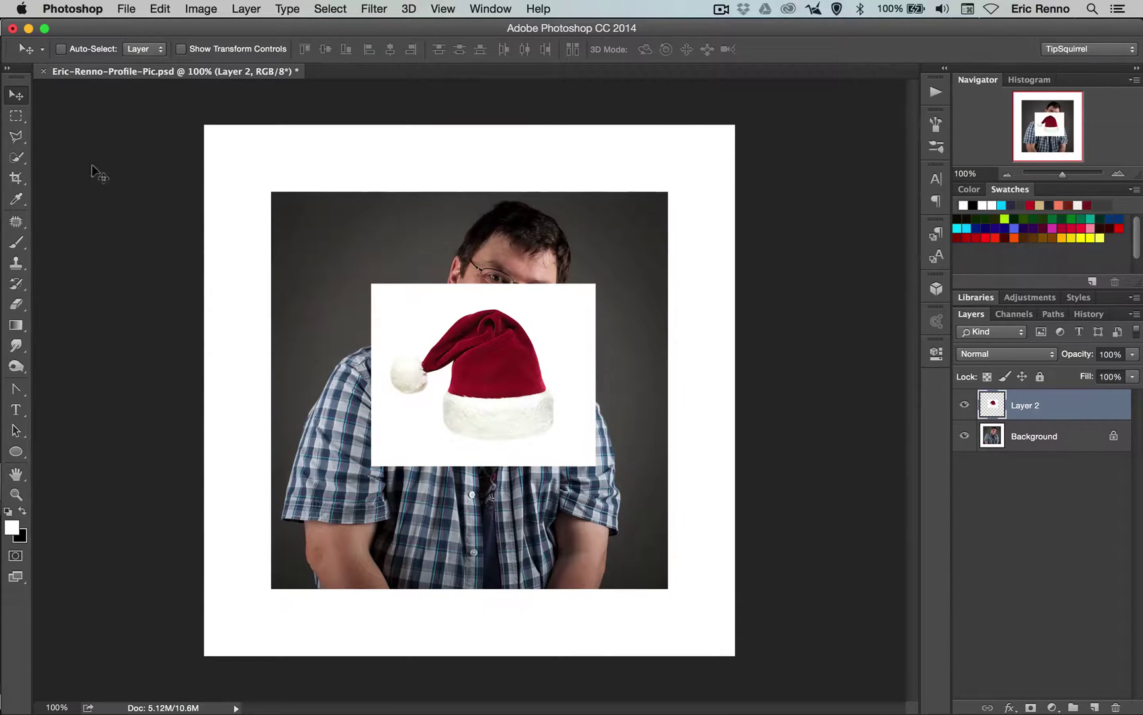
Step: Select the hat's pom-pom, fur brim and body with Quick Selection, then open the Select menu
click(16, 157)
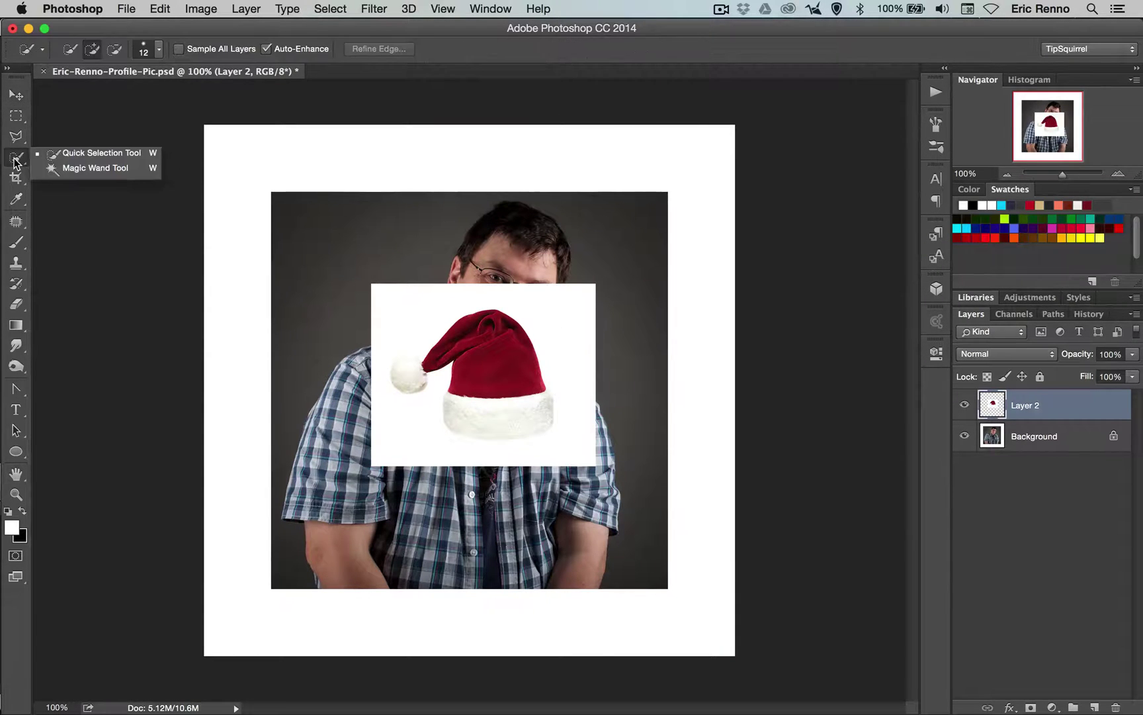
click(80, 153)
click(407, 373)
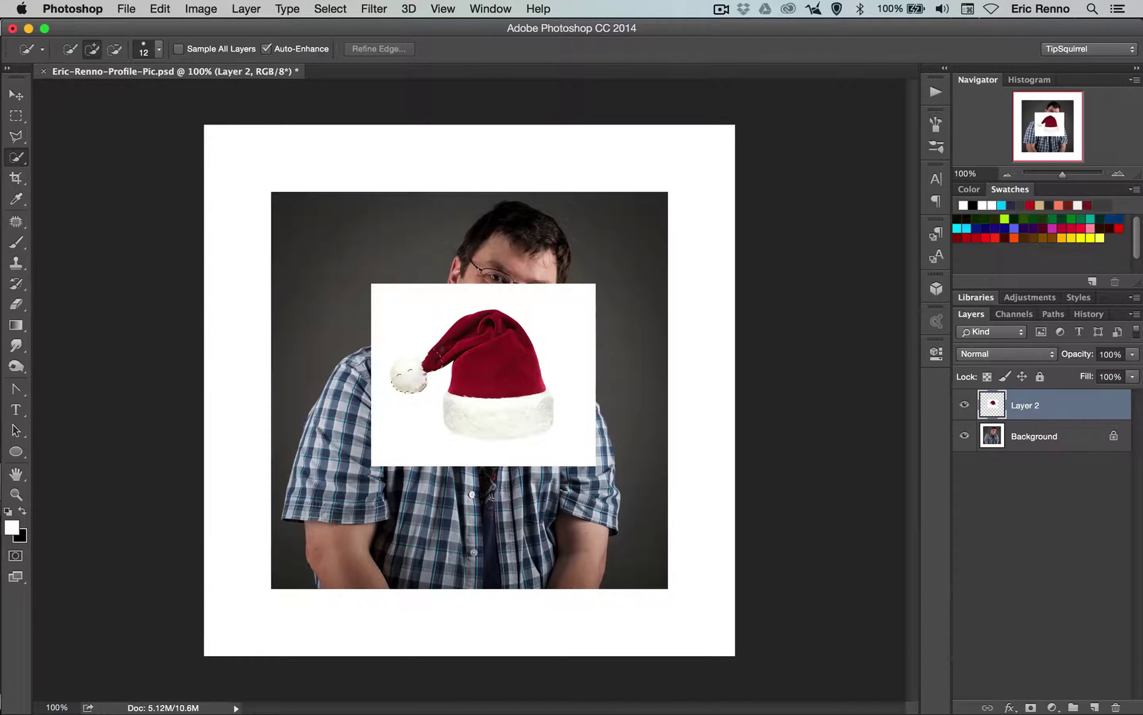
drag(491, 401, 532, 418)
click(408, 369)
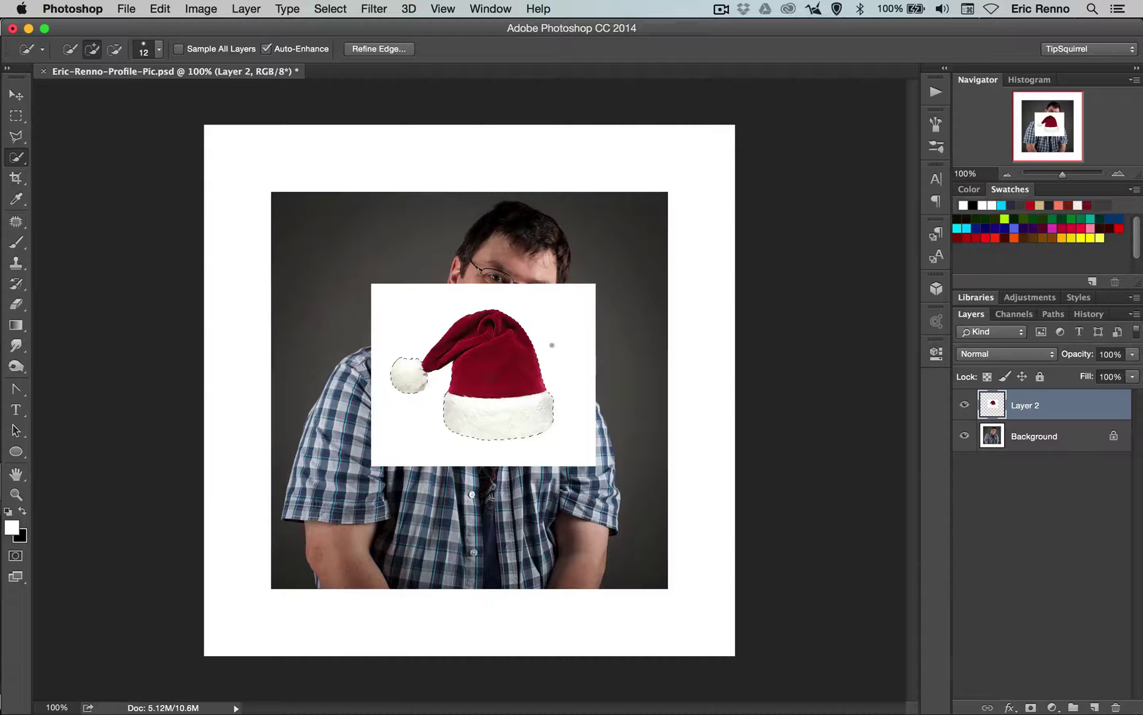
click(325, 11)
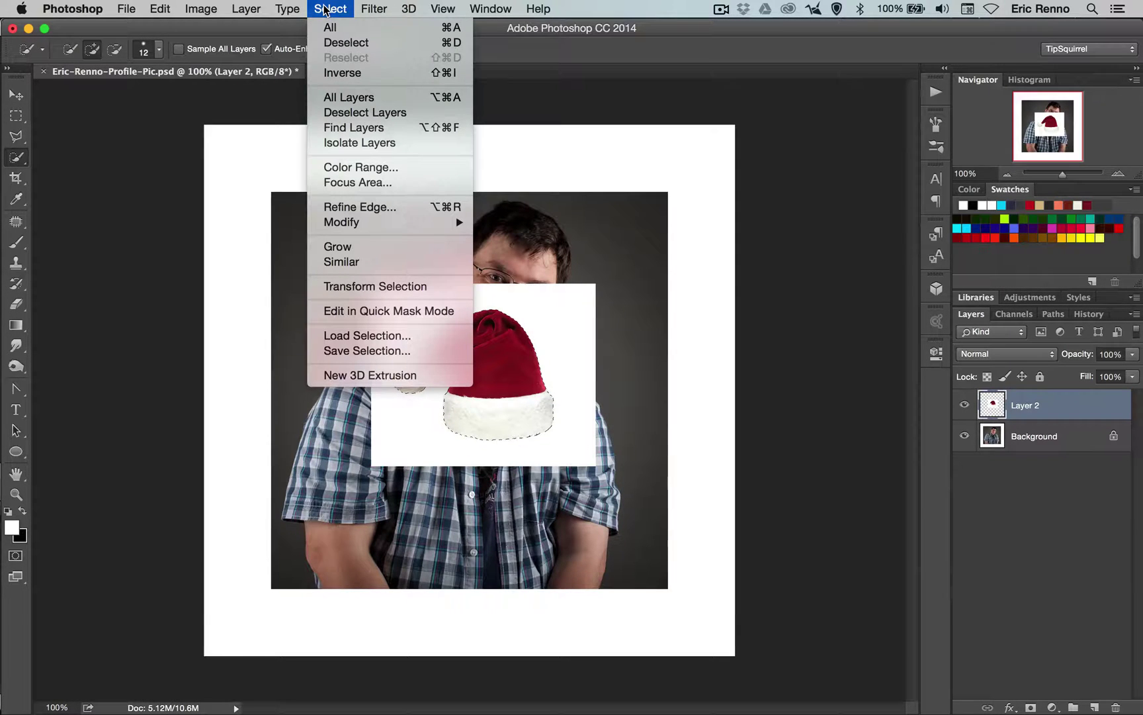
mouse_move(342, 222)
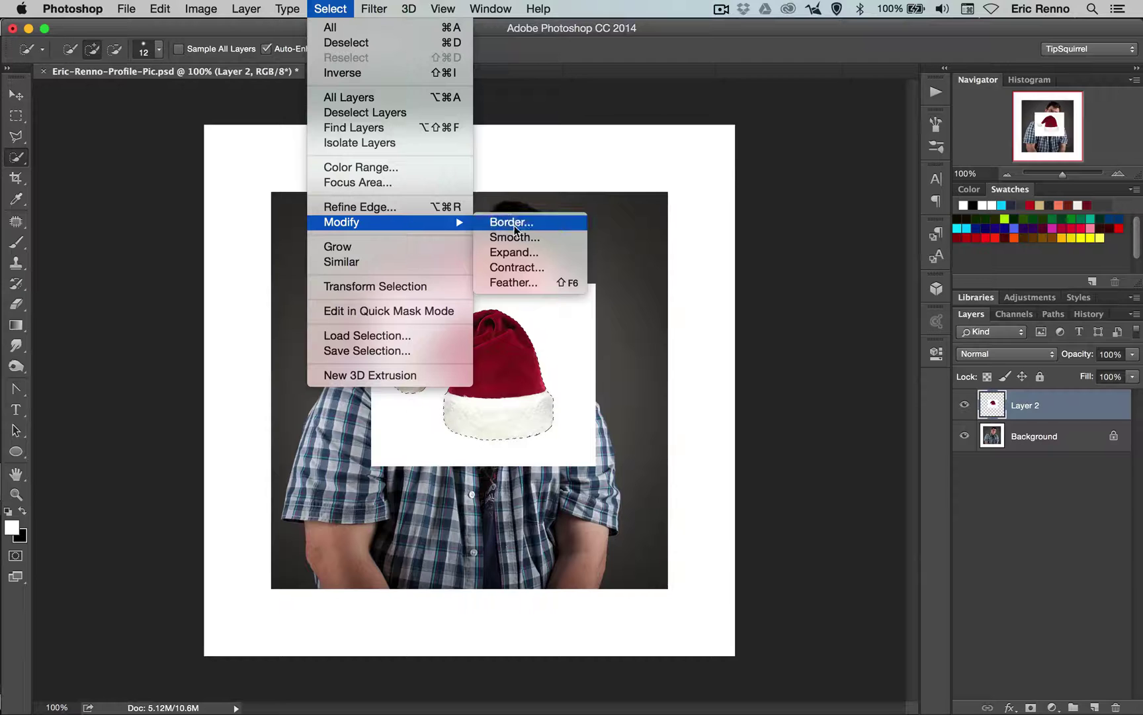
Step: Expand the hat selection by 30 pixels, then undo the expansion with Cmd+Z
click(515, 252)
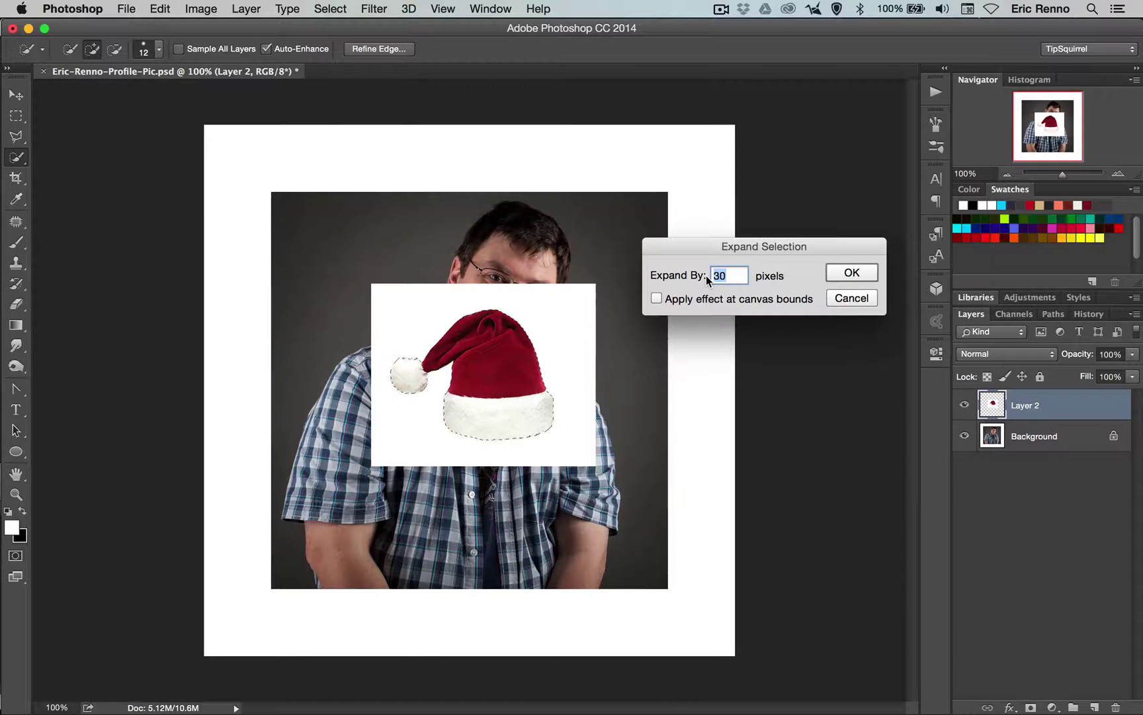
text(10)
key(BackSpace)
key(BackSpace)
text(30)
click(835, 271)
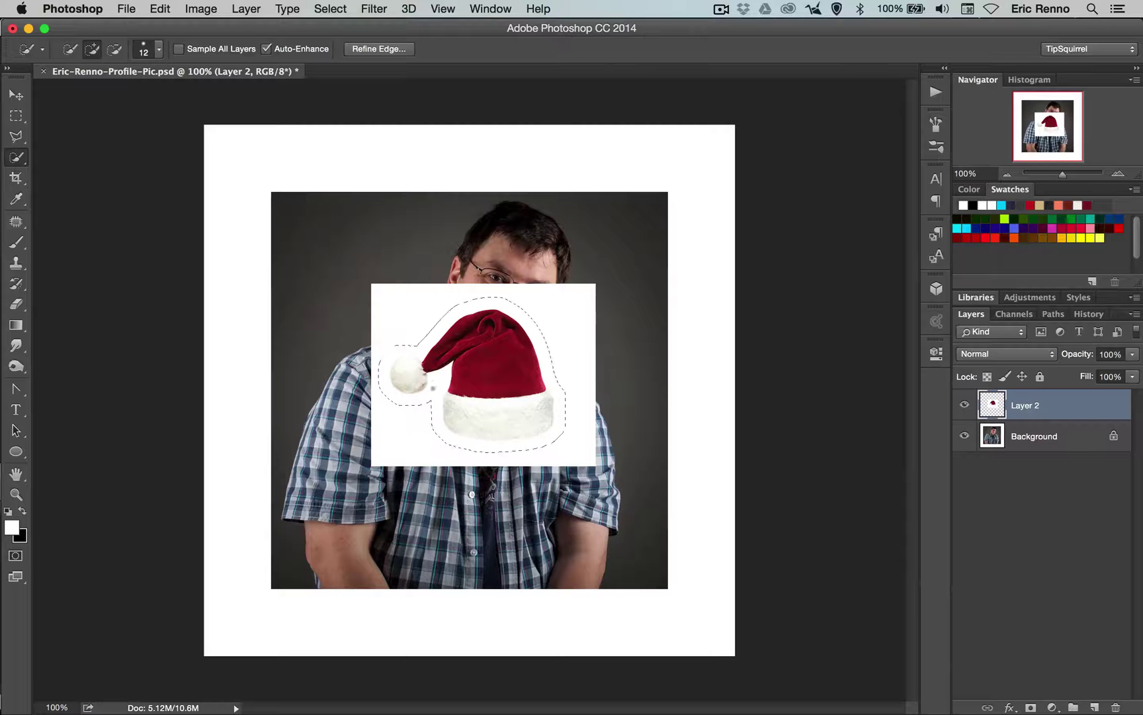
key(super+z)
Step: In Refine Edge, shift the hat's edge outward, make it crisp, and feather the outline
click(386, 49)
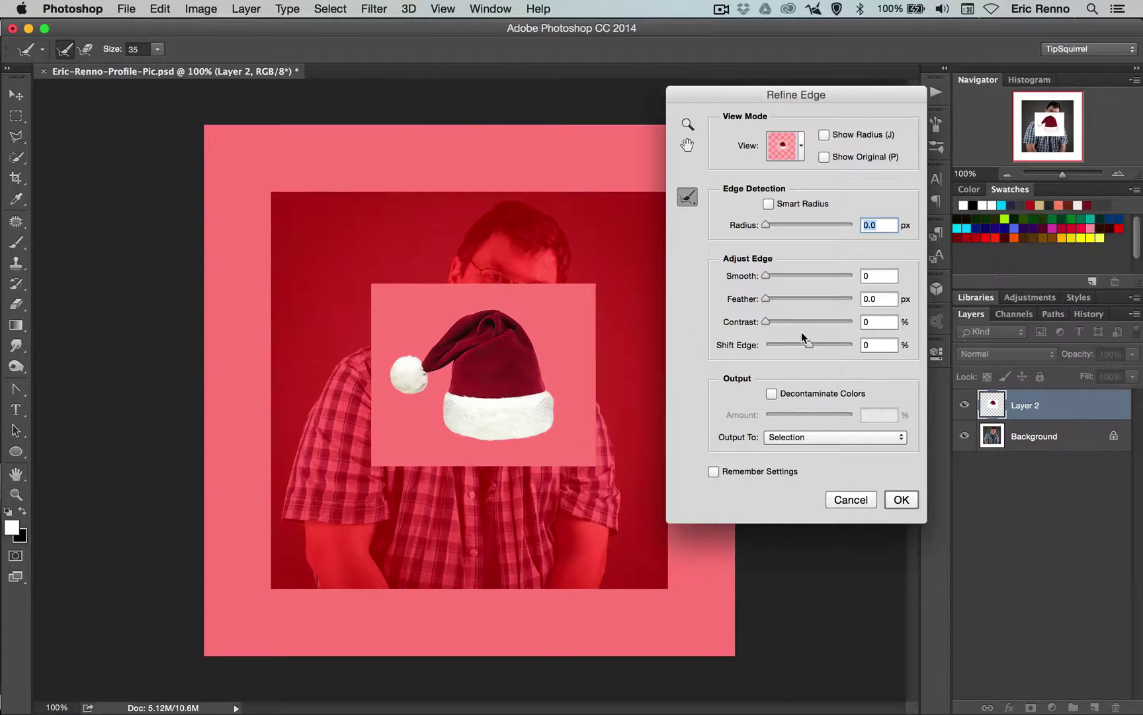
drag(811, 346, 844, 347)
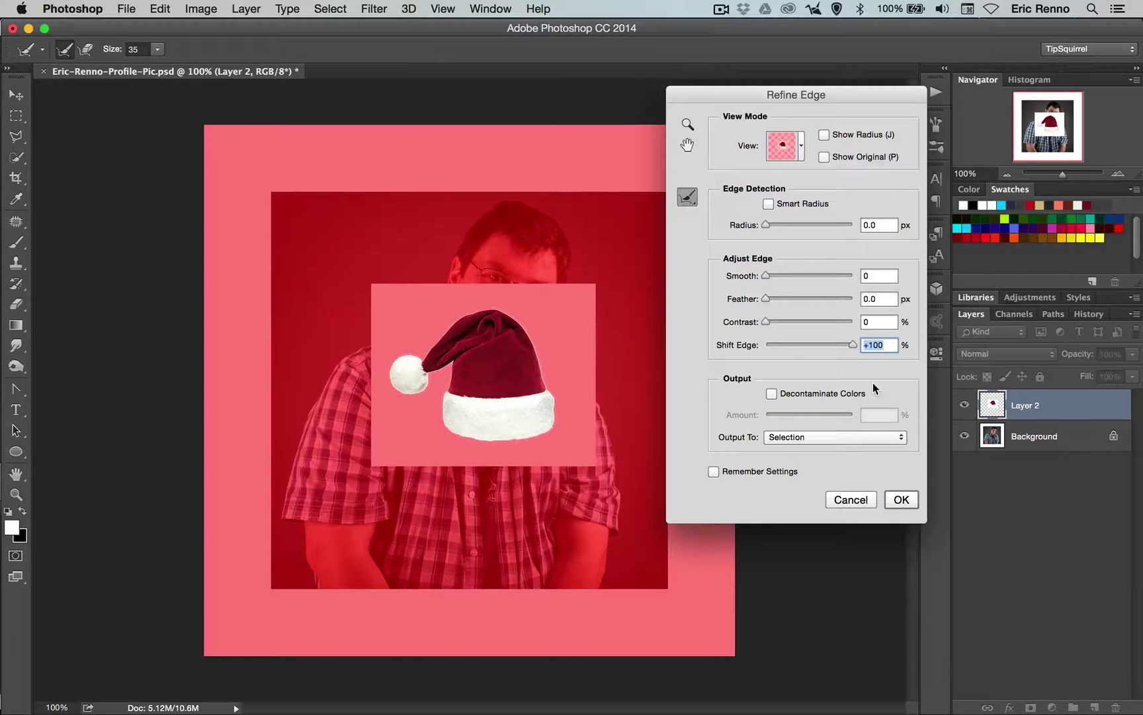
drag(766, 323, 853, 322)
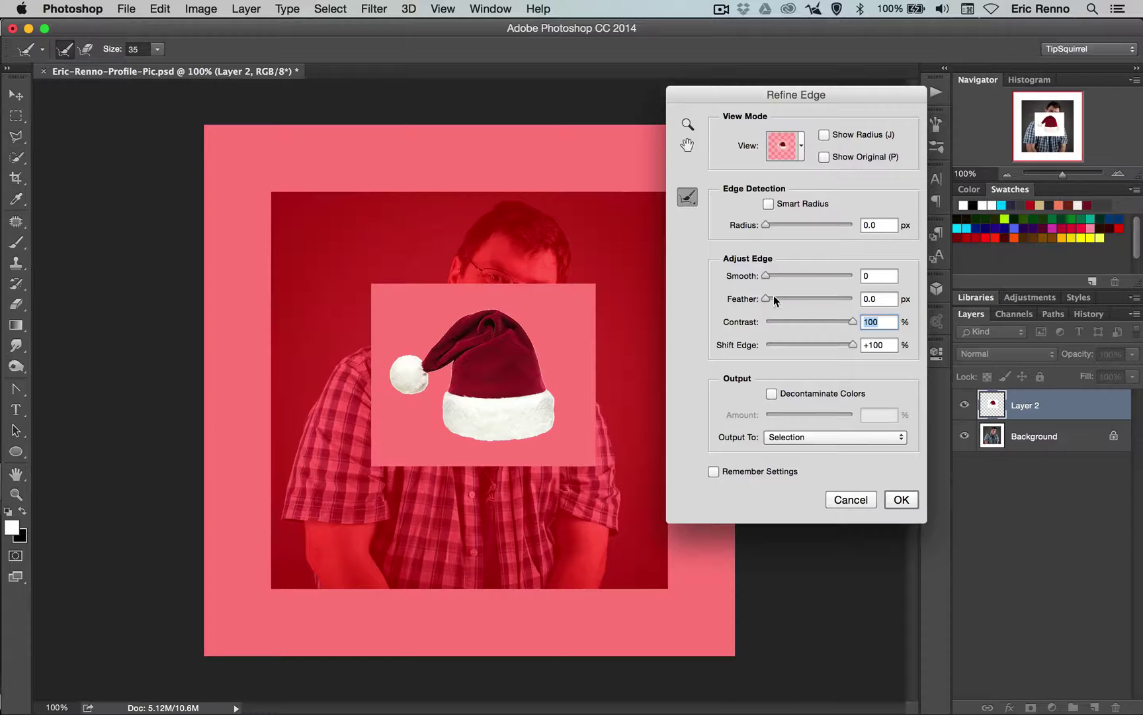
drag(767, 298, 790, 298)
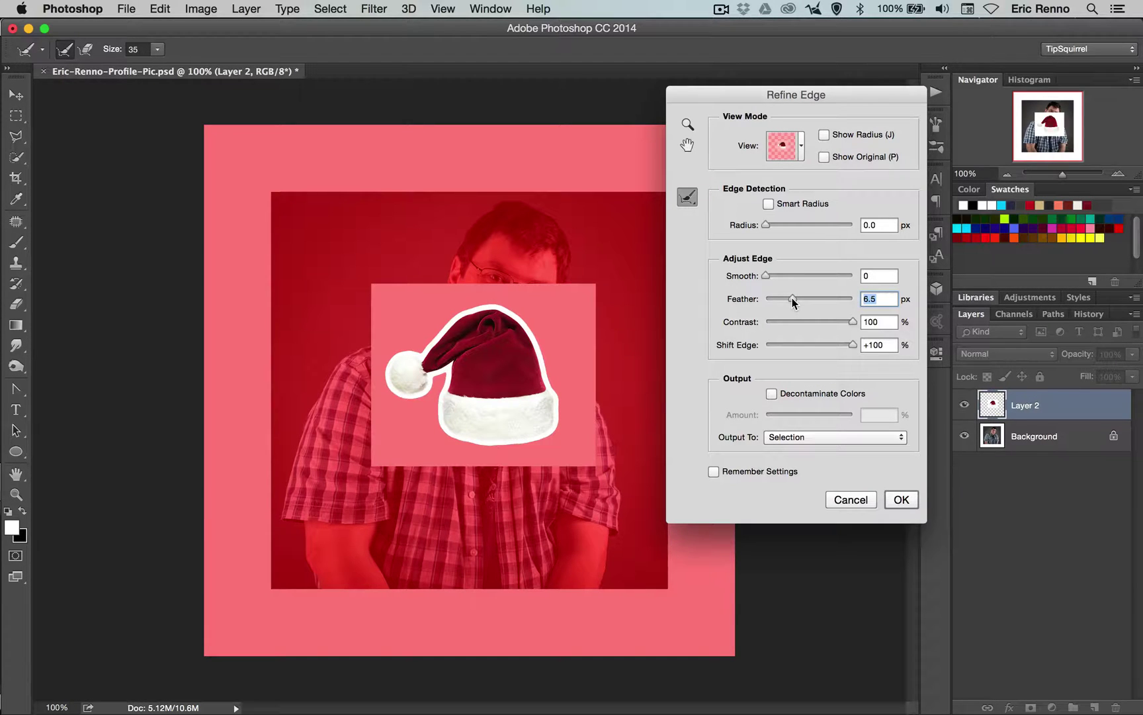
drag(792, 296, 797, 298)
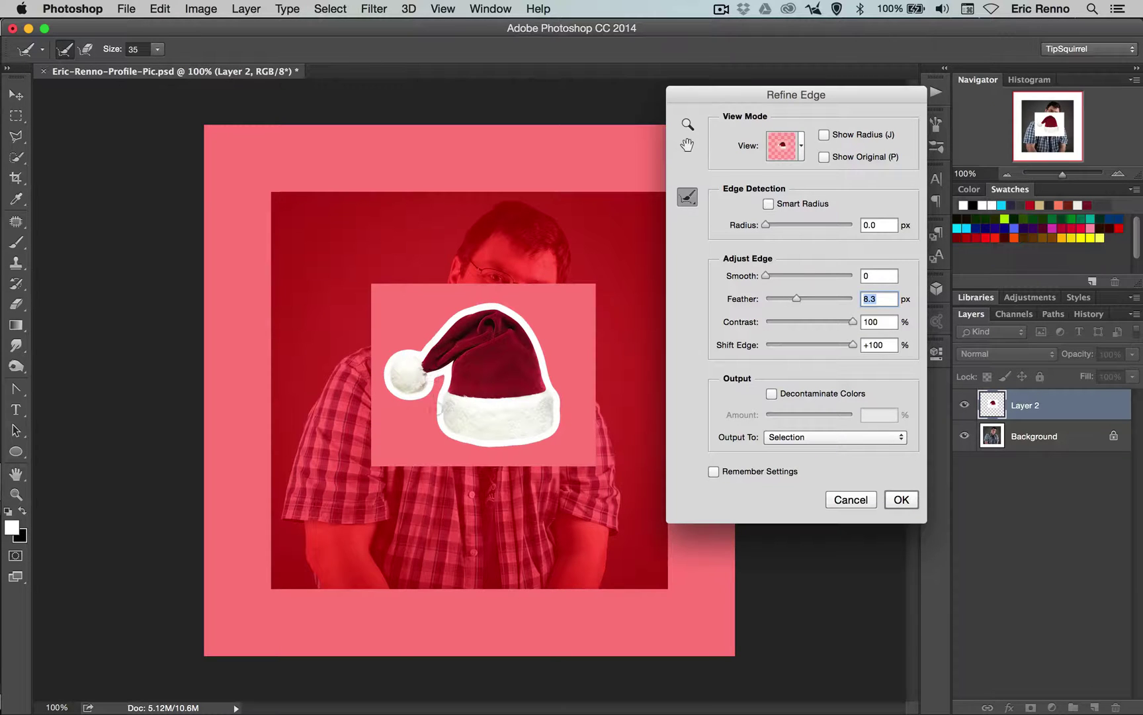
drag(797, 298, 798, 297)
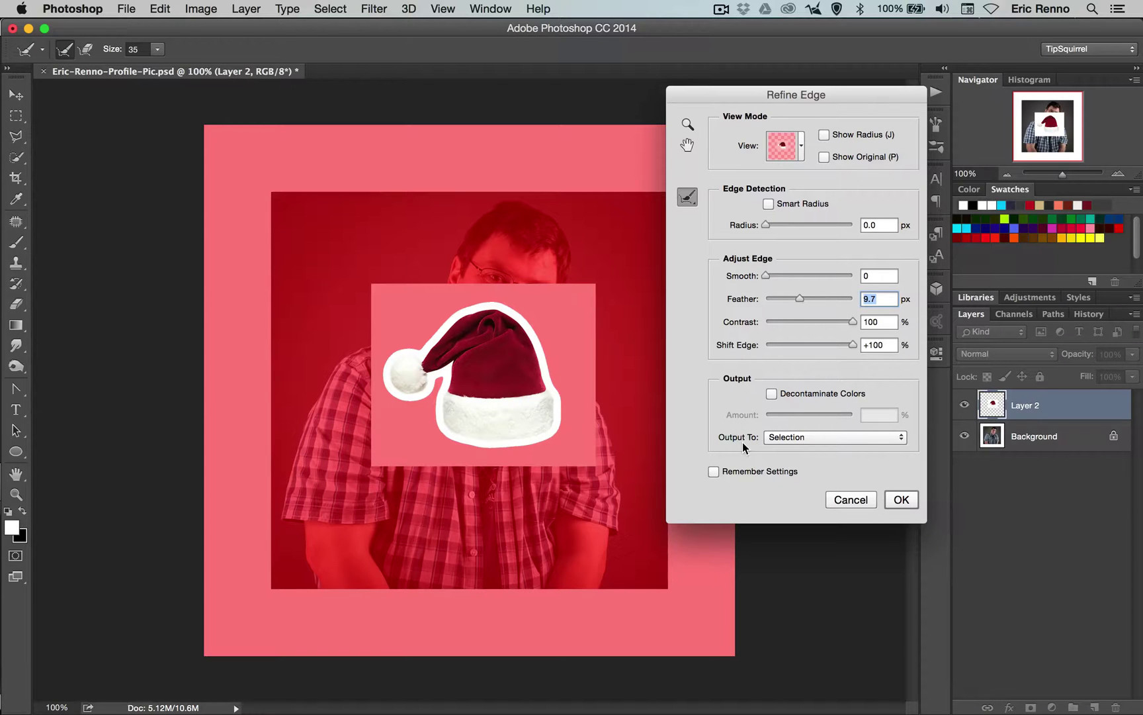
Step: Output the refined hat selection as a layer mask and apply it
click(878, 438)
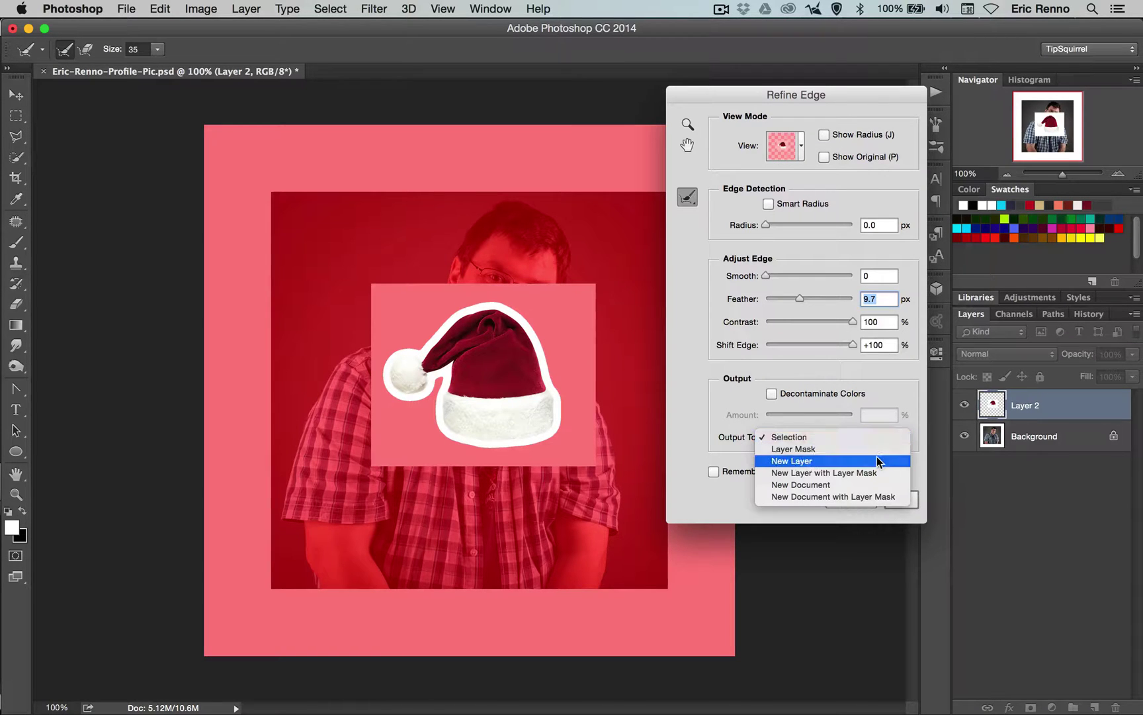
click(879, 449)
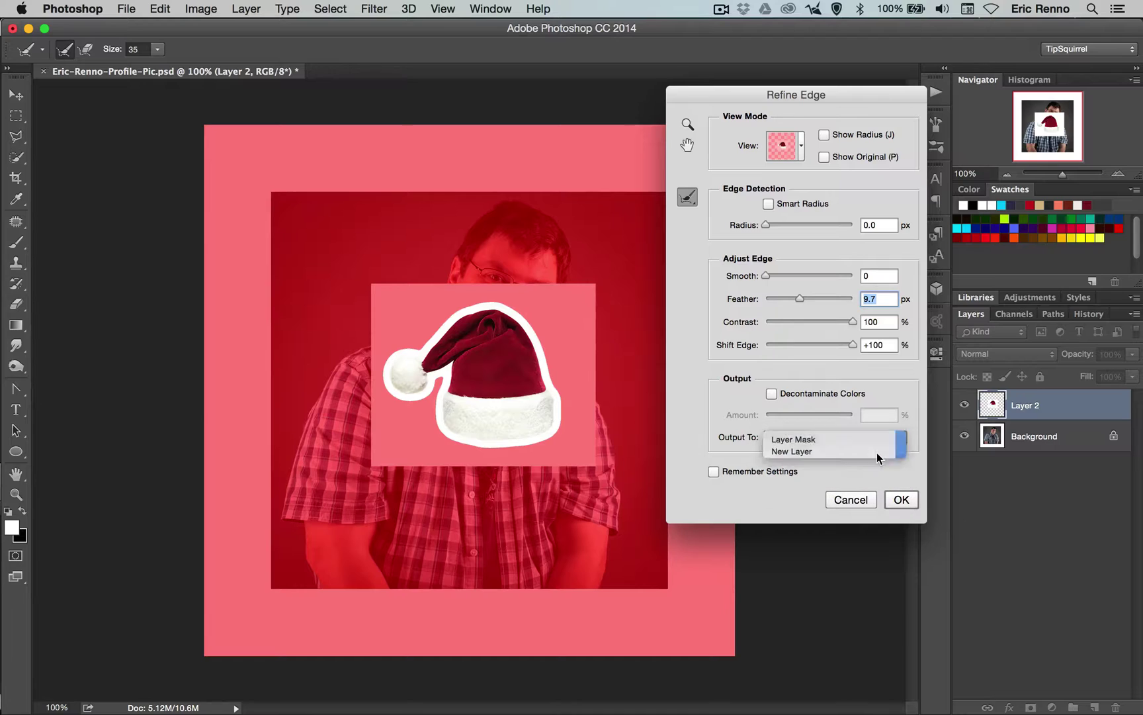
click(903, 500)
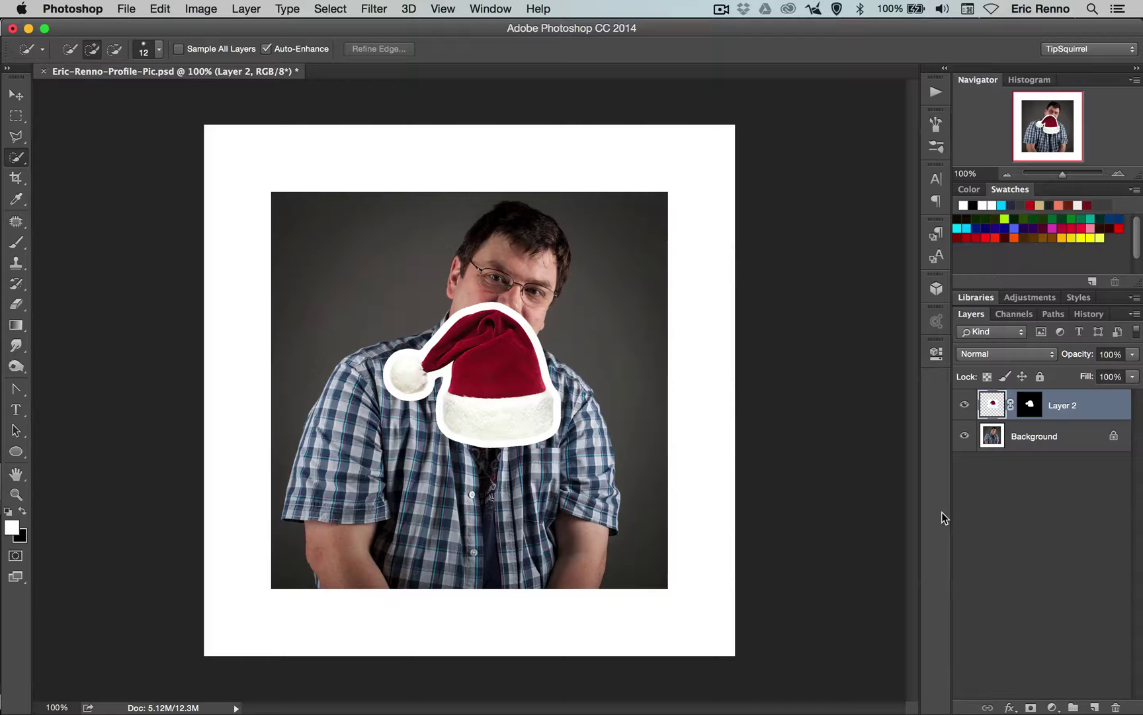
Step: Give Layer 2 a Drop Shadow with 40% opacity, 3% spread and 9 px size
double_click(1093, 405)
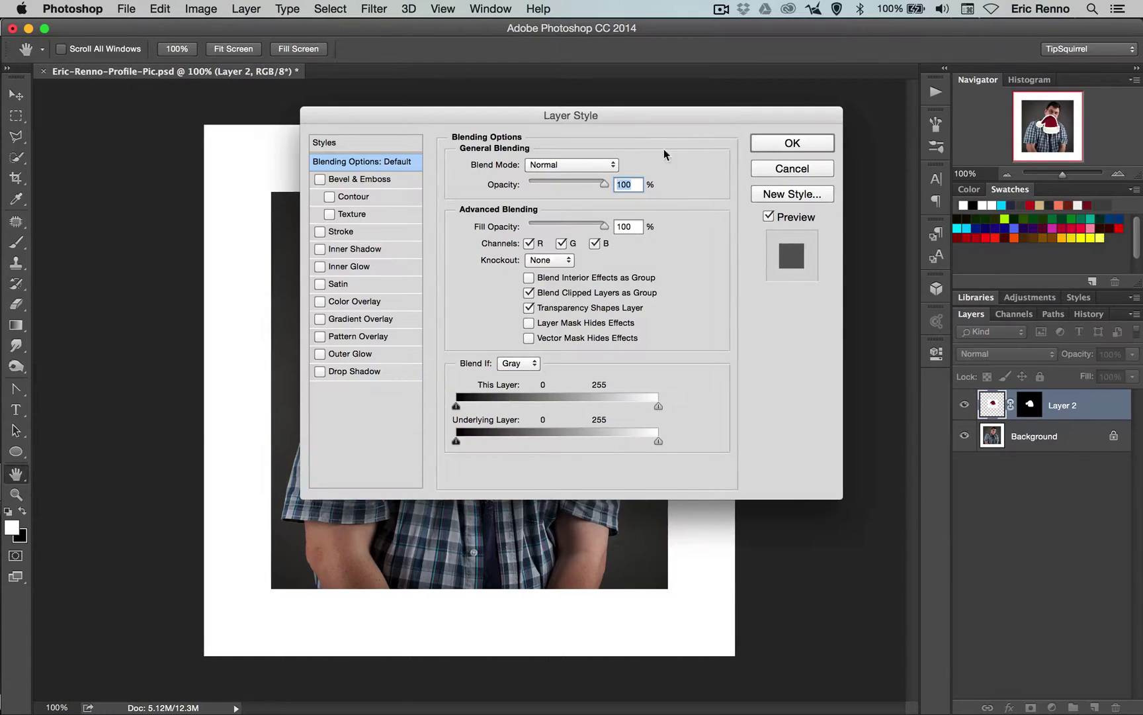
drag(641, 114, 888, 94)
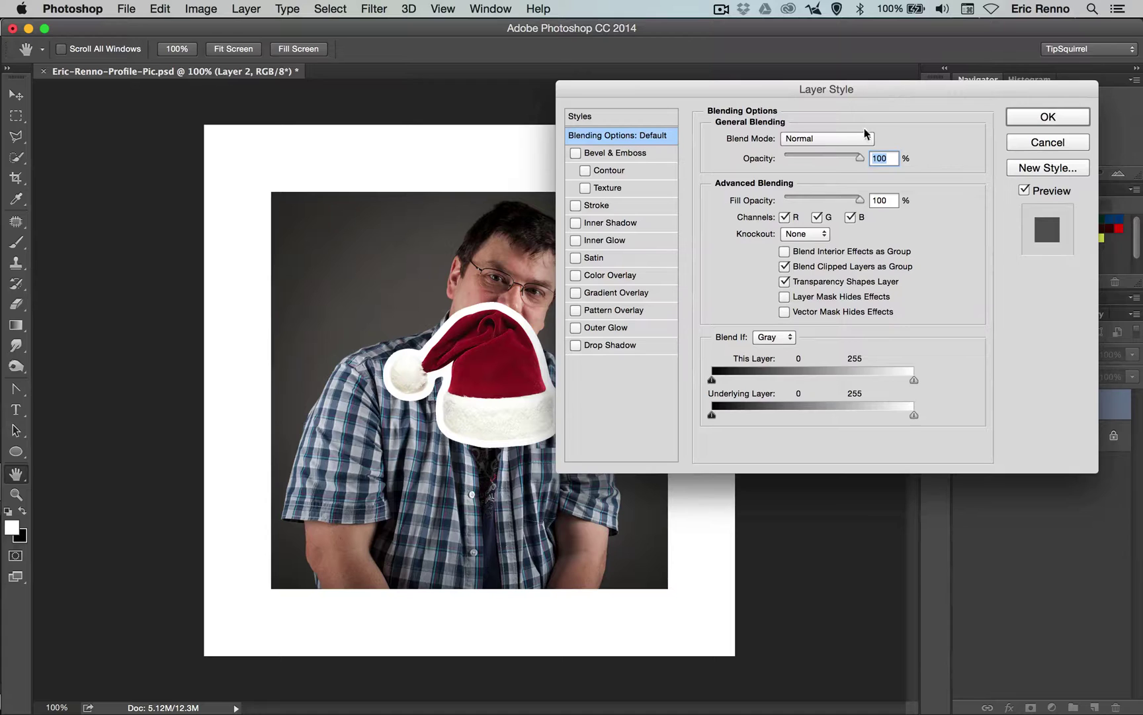
click(620, 348)
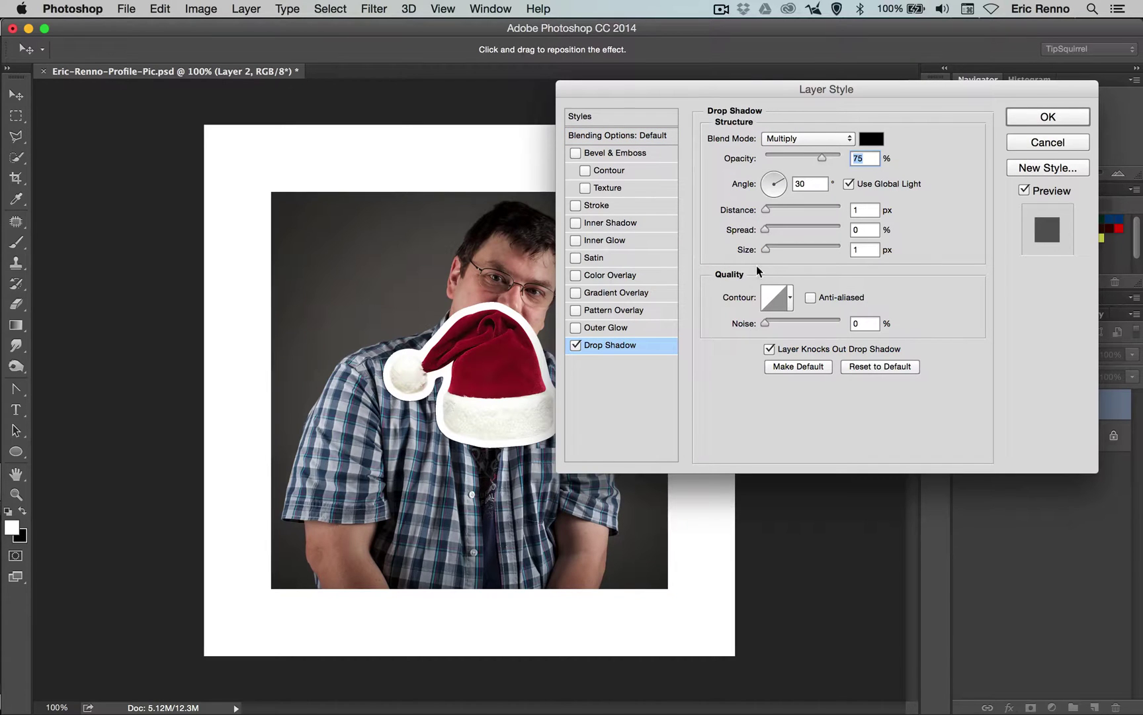
drag(765, 249, 768, 229)
click(794, 156)
Step: Add a white Satin effect to the hat using Screen blend mode
click(615, 258)
click(872, 139)
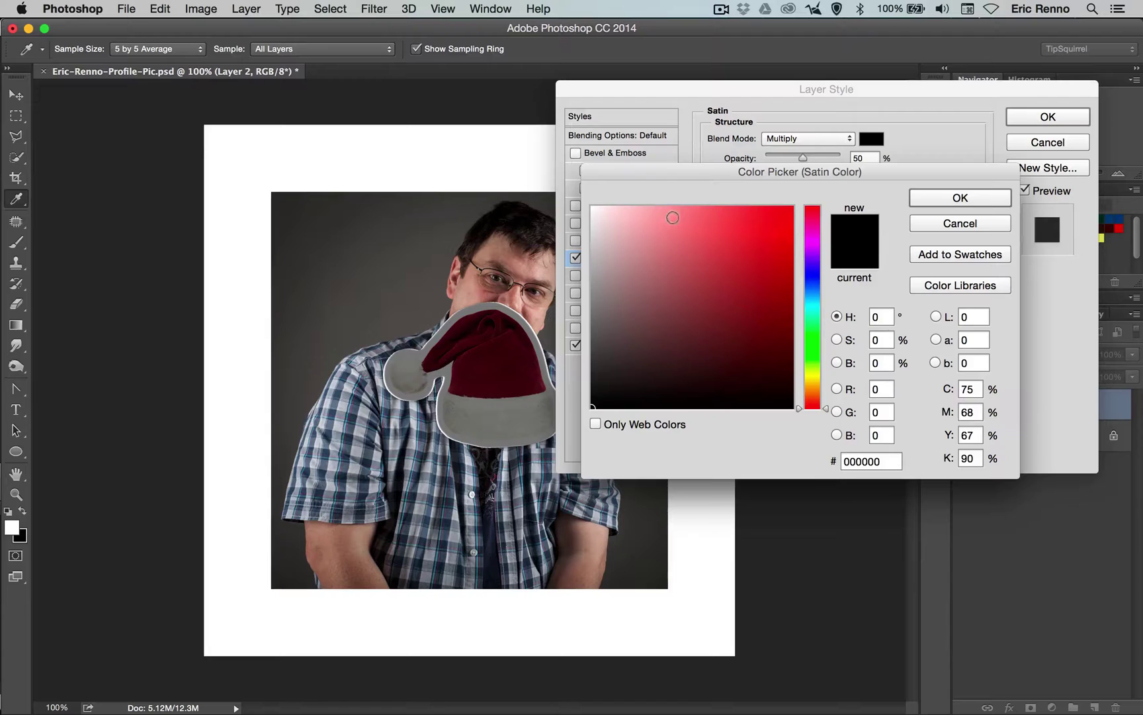
click(512, 185)
click(963, 200)
click(821, 138)
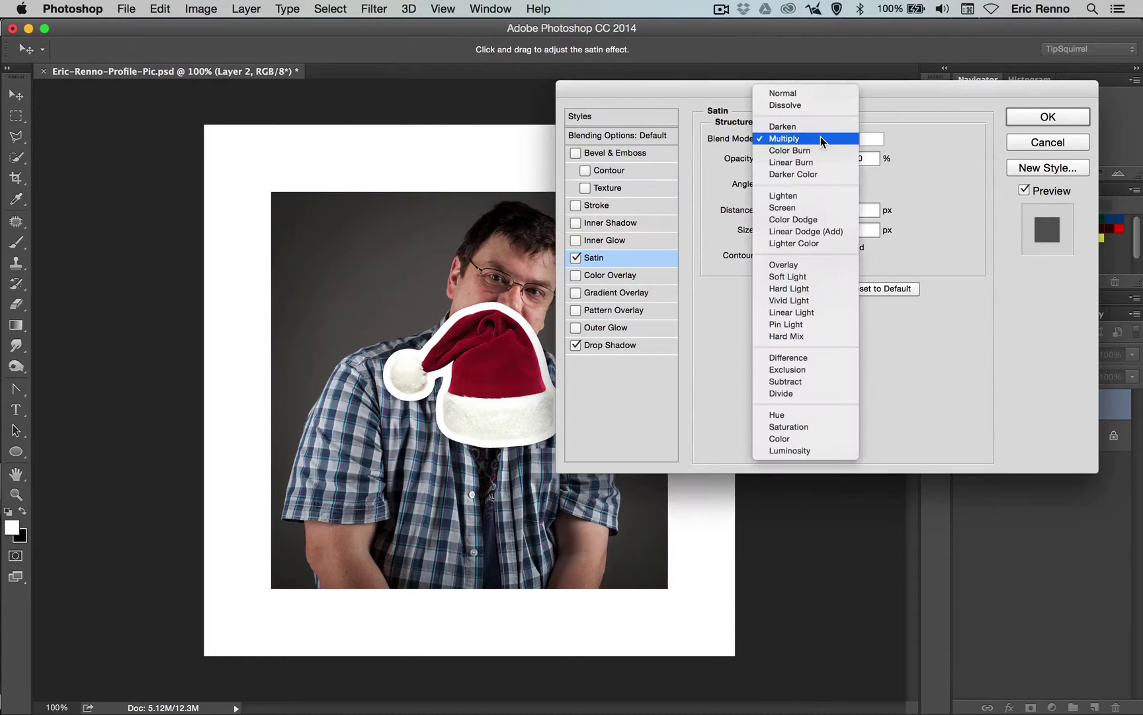
click(813, 207)
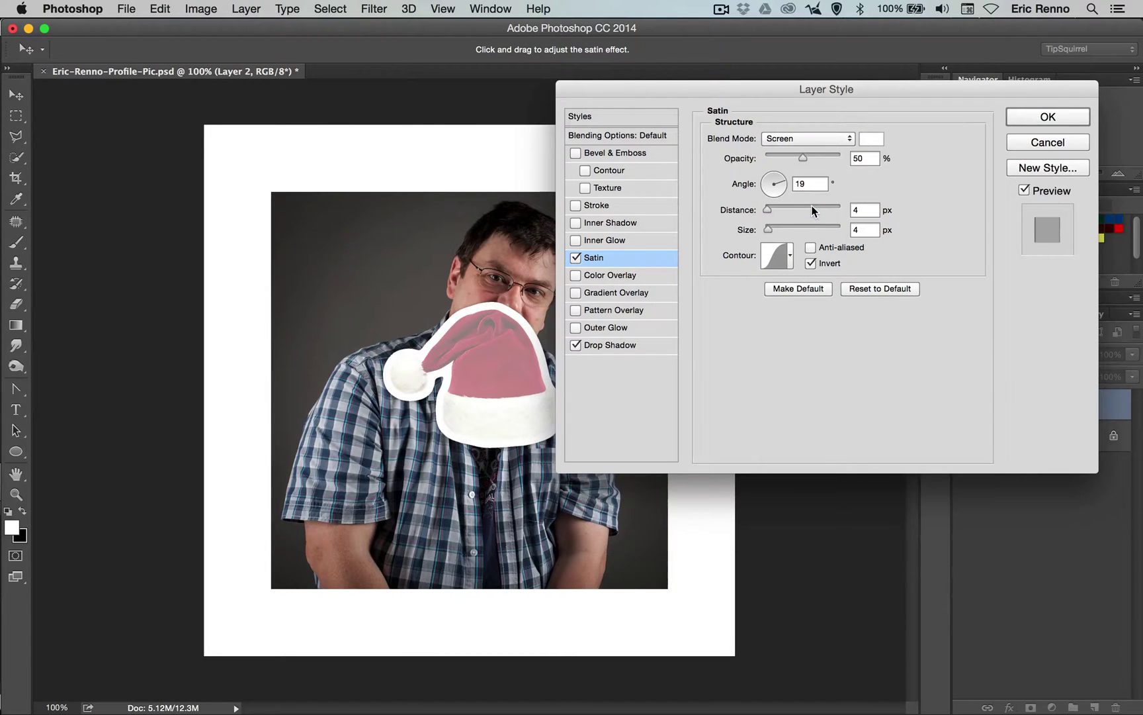
Step: Set the satin to the double-peak contour, Distance 104, Size 183, Opacity 19%, and apply
click(790, 250)
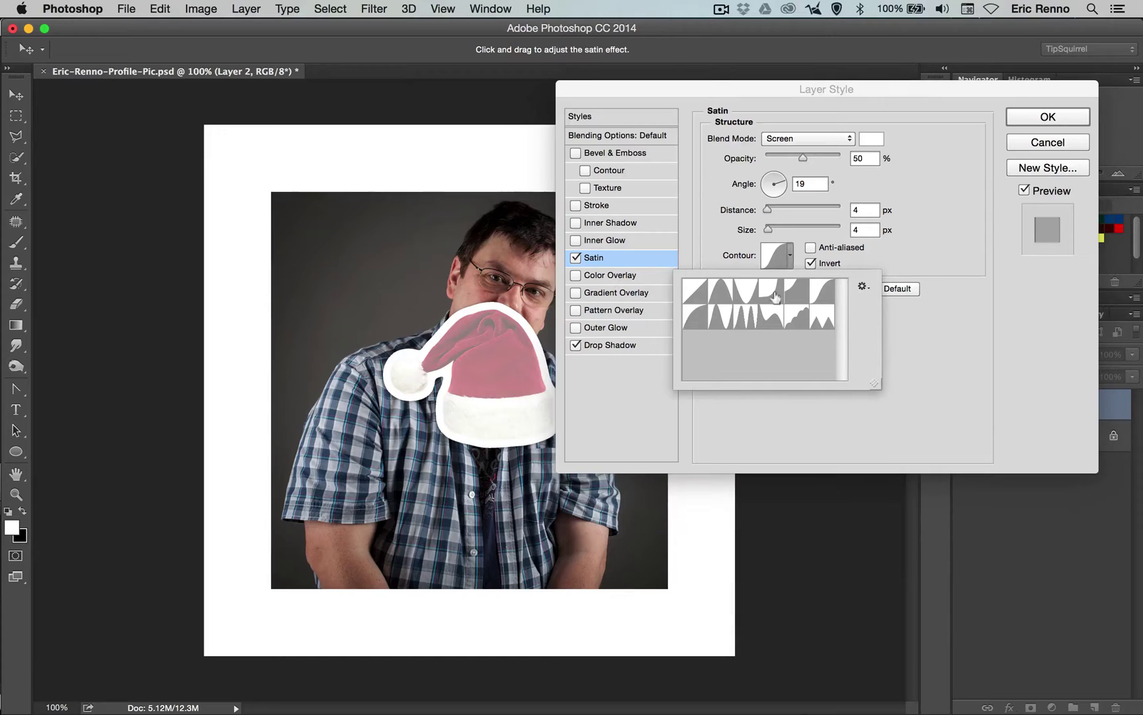
click(743, 317)
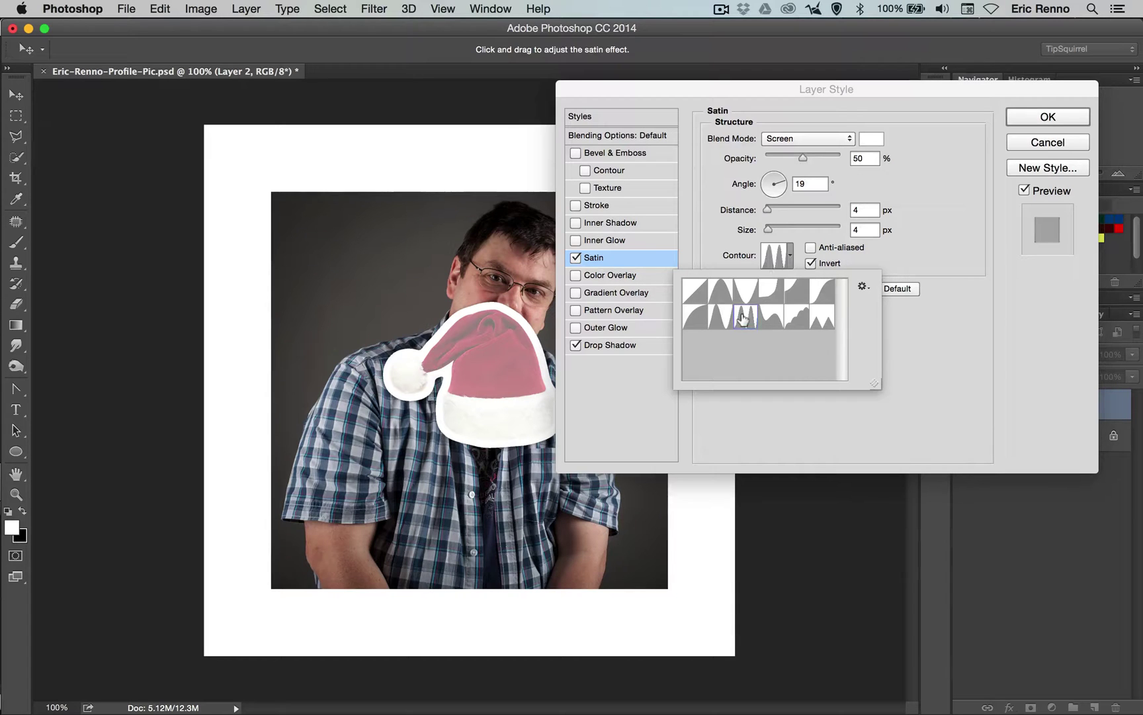
click(917, 252)
mouse_move(768, 209)
mouse_down()
mouse_move(813, 212)
mouse_move(823, 225)
mouse_up()
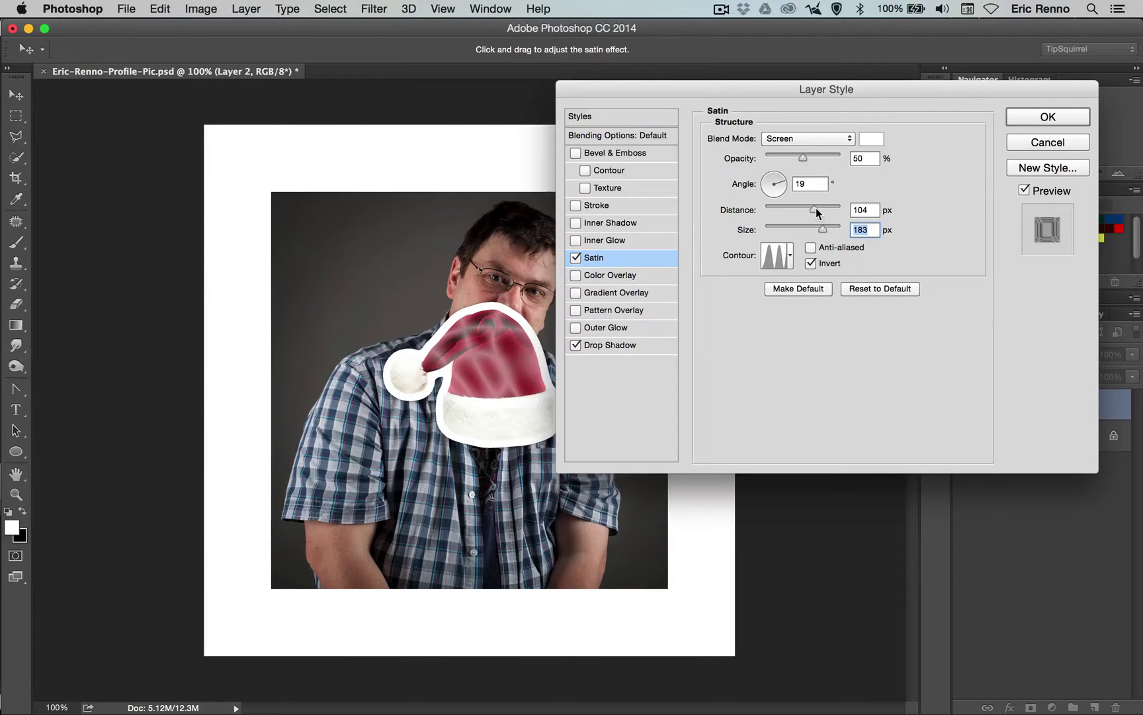
drag(805, 154, 780, 154)
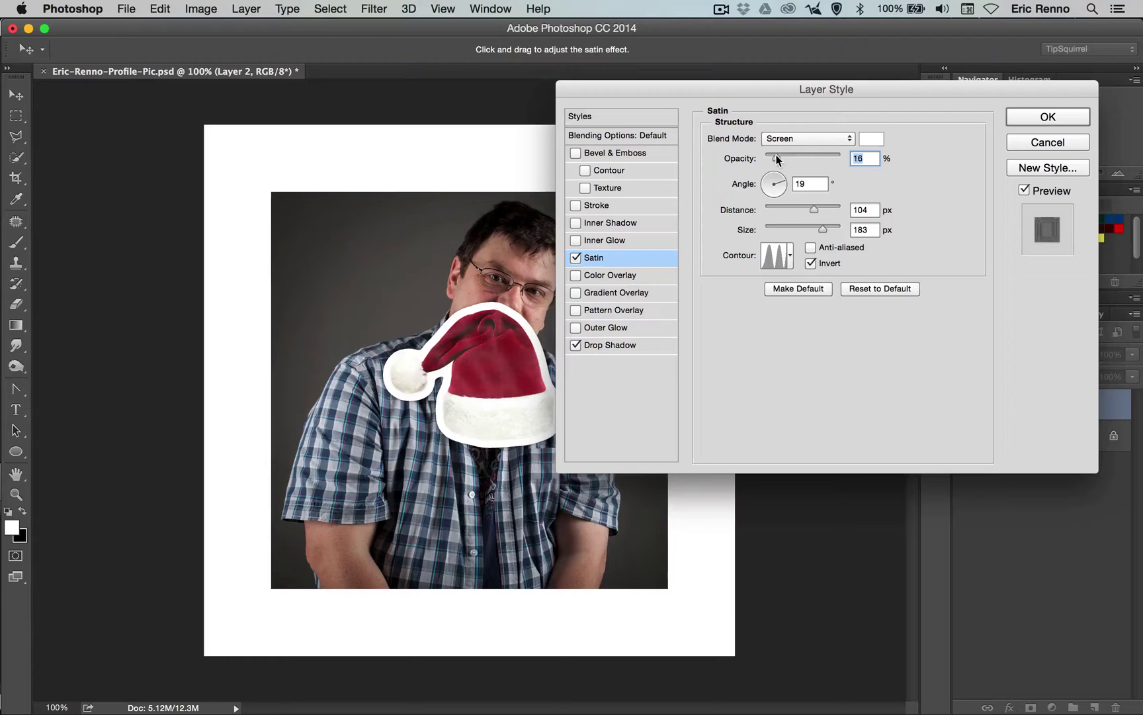
click(1045, 120)
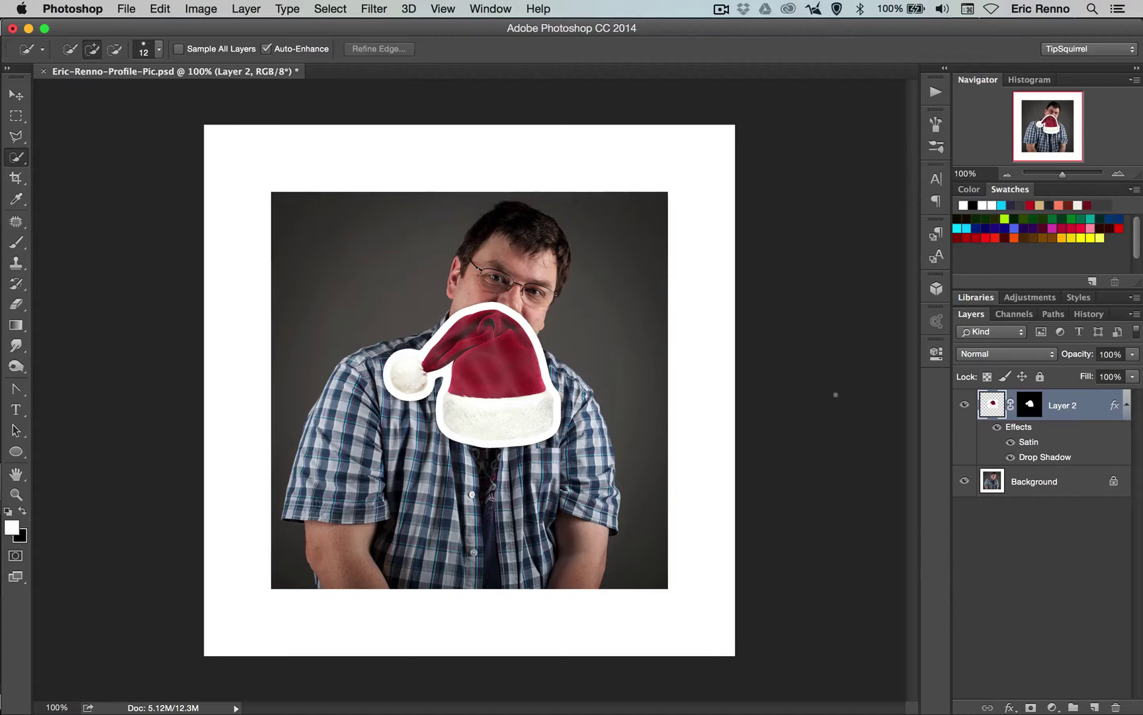
Step: Free-transform the hat, rotating it about 10° onto the man's head, and commit
key(ctrl+t)
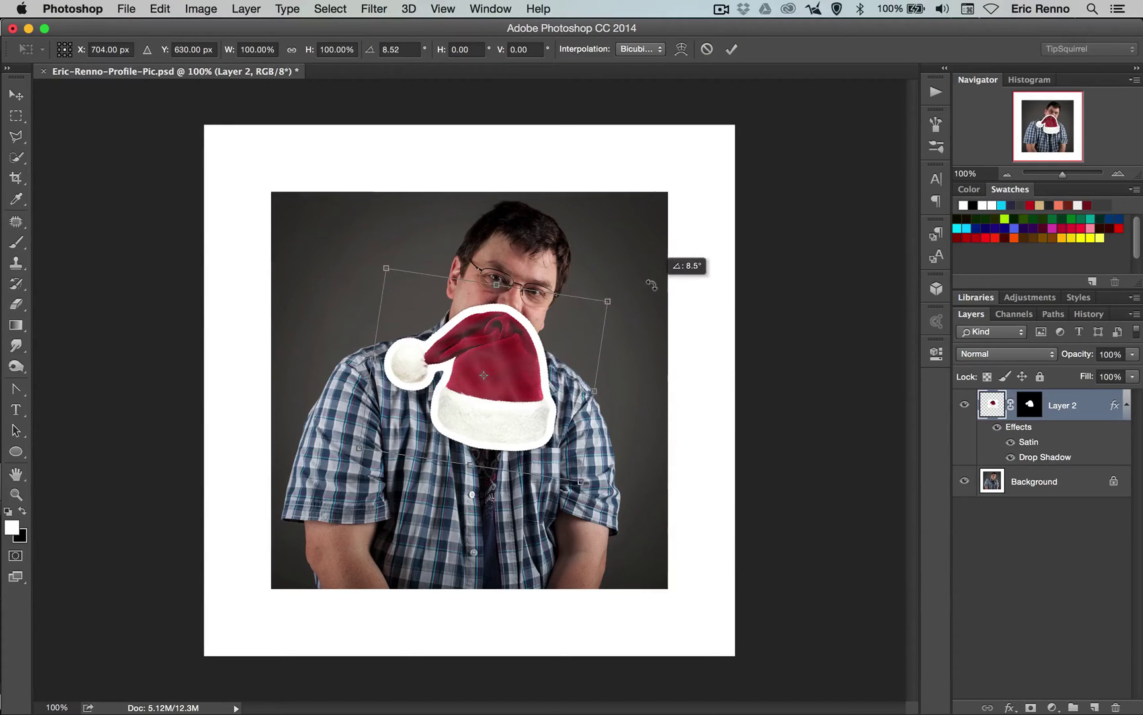
mouse_move(652, 284)
mouse_down()
mouse_move(589, 315)
mouse_move(623, 136)
mouse_up()
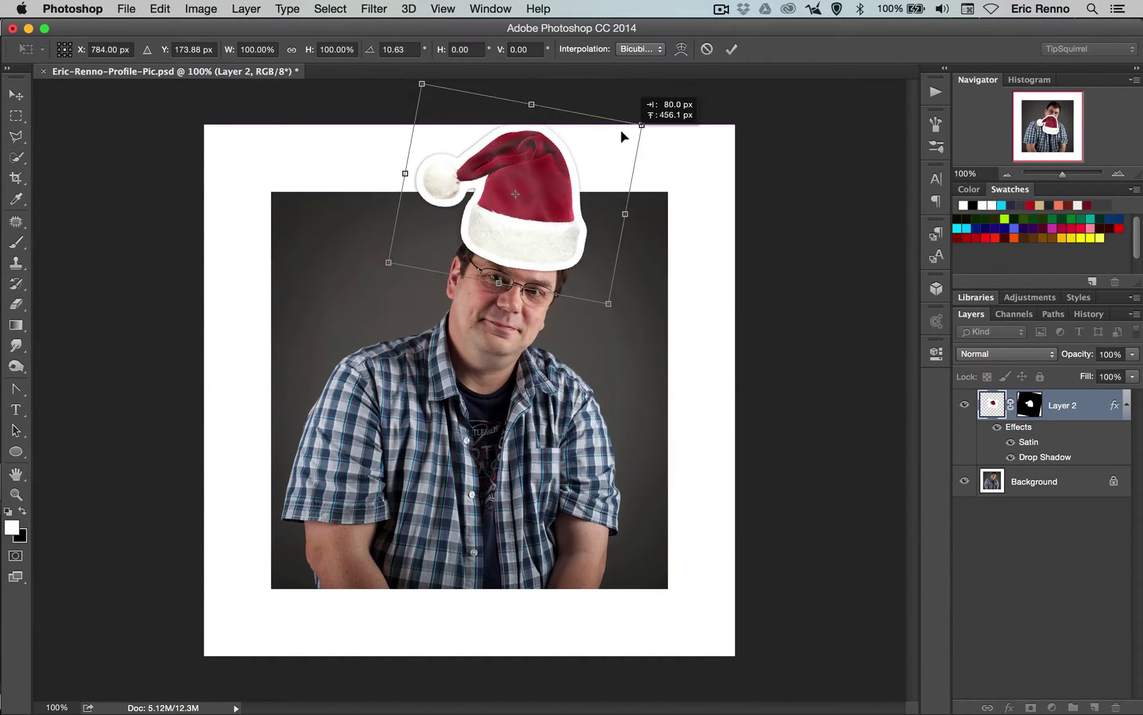
click(731, 47)
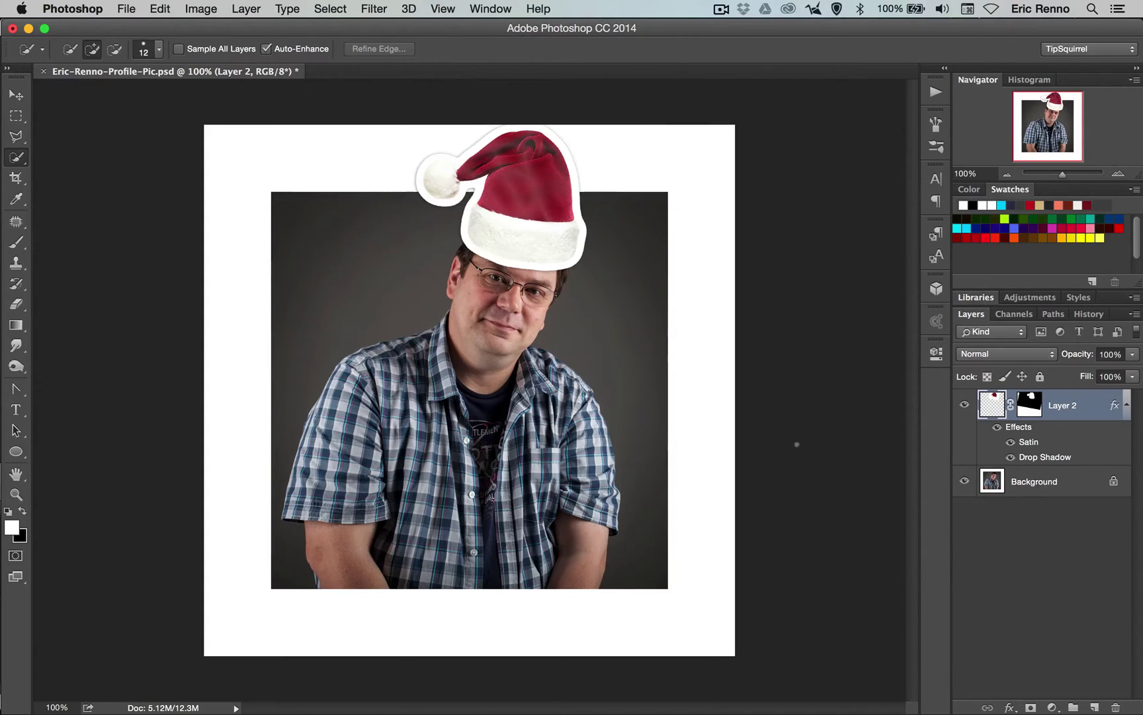